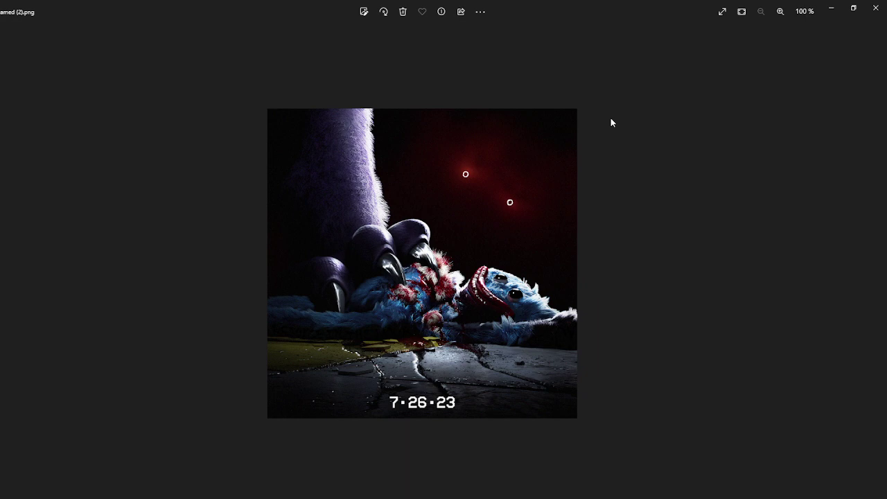
scroll(518, 249, up, 5)
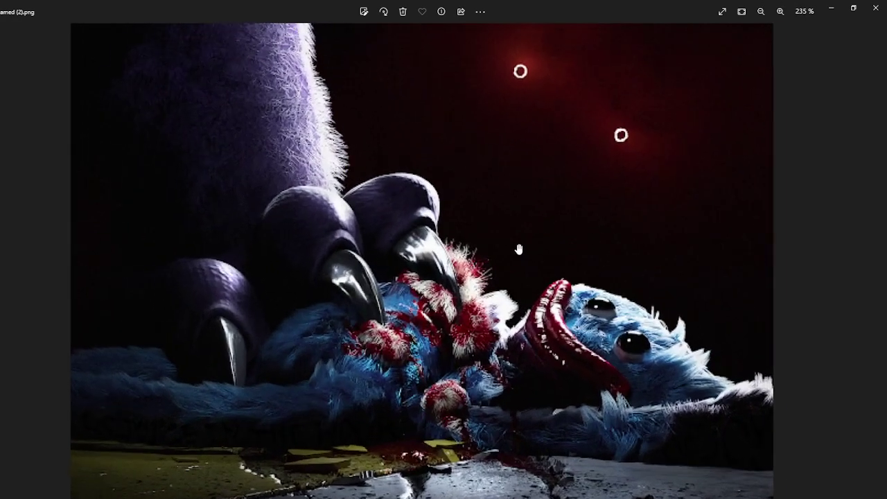
scroll(518, 249, down, 5)
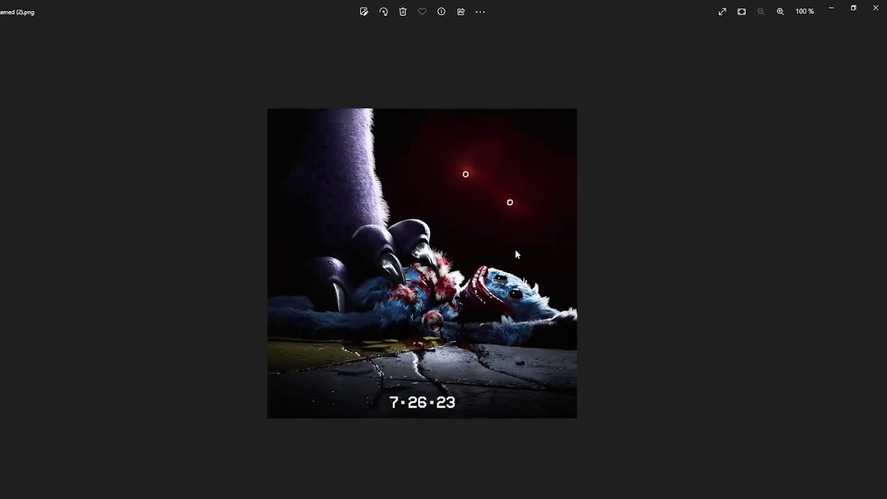
scroll(515, 254, up, 1)
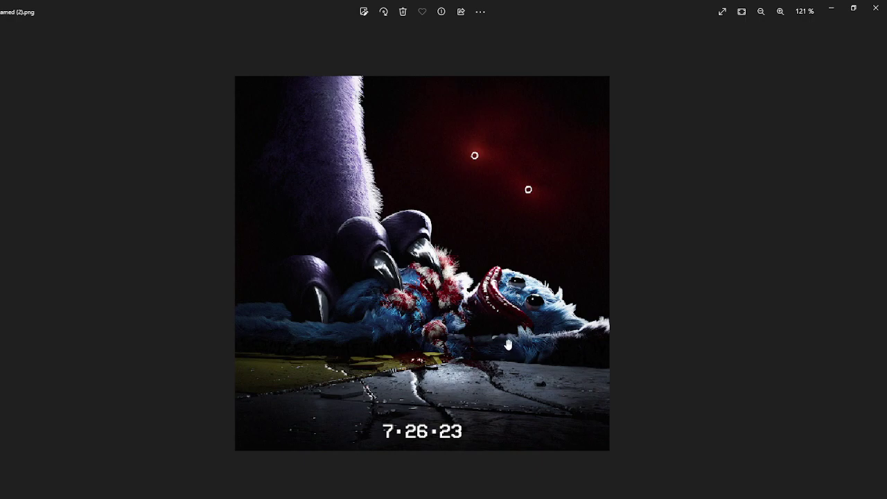
scroll(409, 336, up, 5)
scroll(418, 349, up, 2)
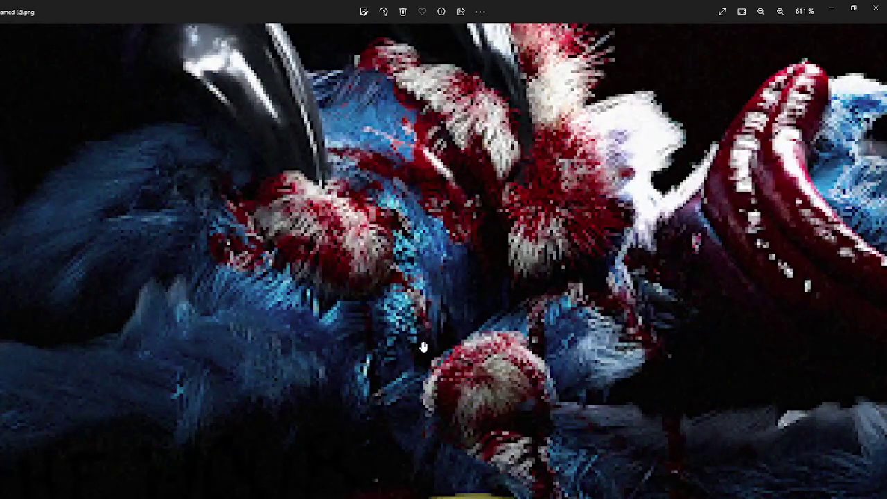
scroll(420, 350, down, 3)
scroll(423, 357, down, 2)
scroll(423, 358, up, 1)
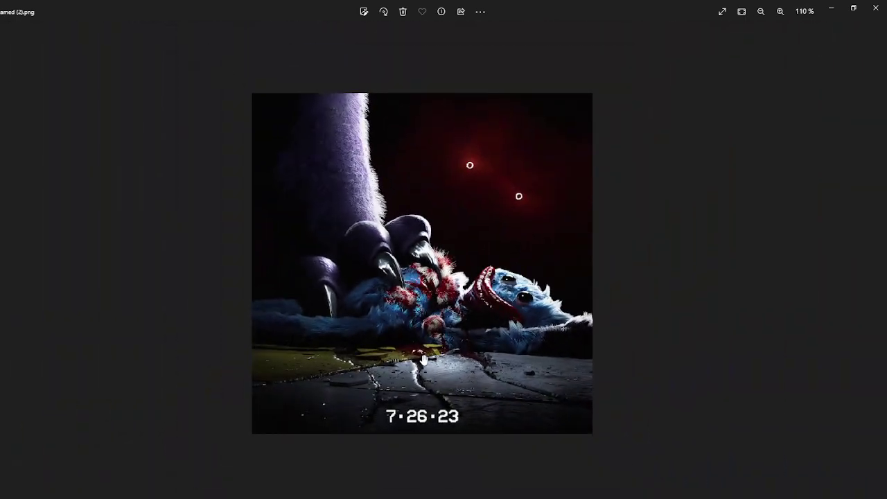
scroll(424, 358, up, 2)
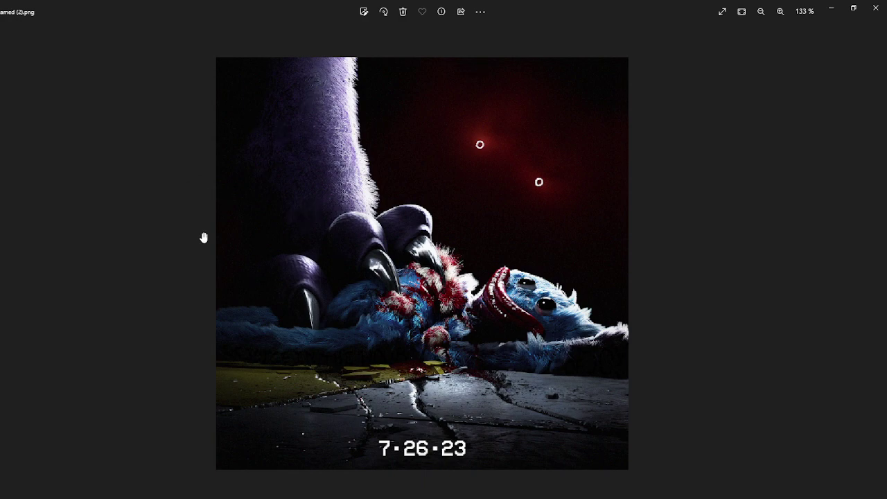
scroll(493, 174, up, 3)
scroll(493, 177, up, 3)
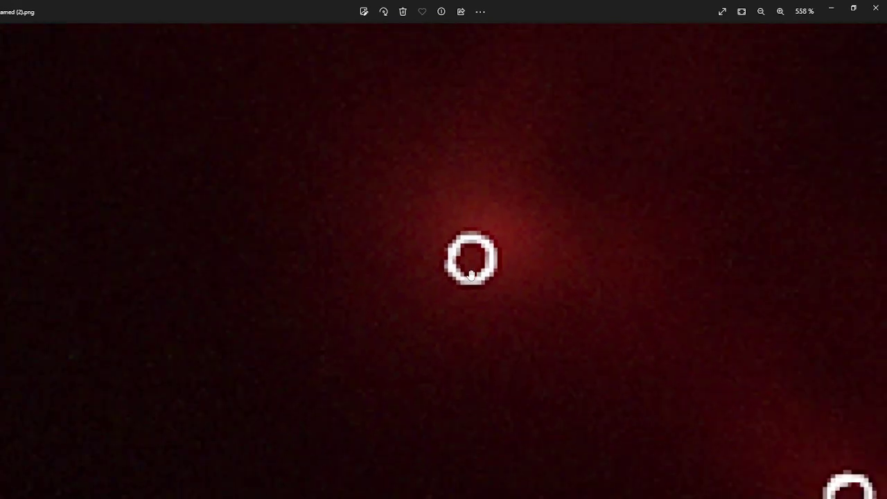
scroll(470, 274, down, 3)
scroll(464, 279, down, 2)
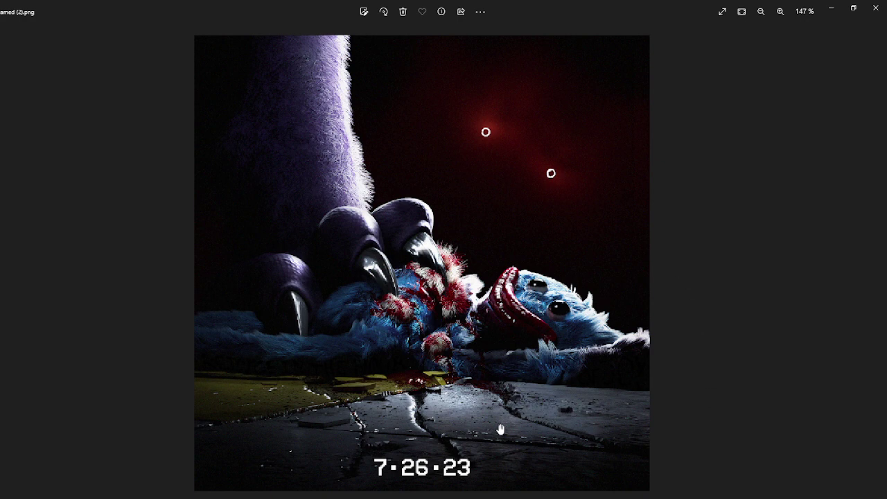
scroll(488, 317, up, 1)
scroll(488, 317, down, 3)
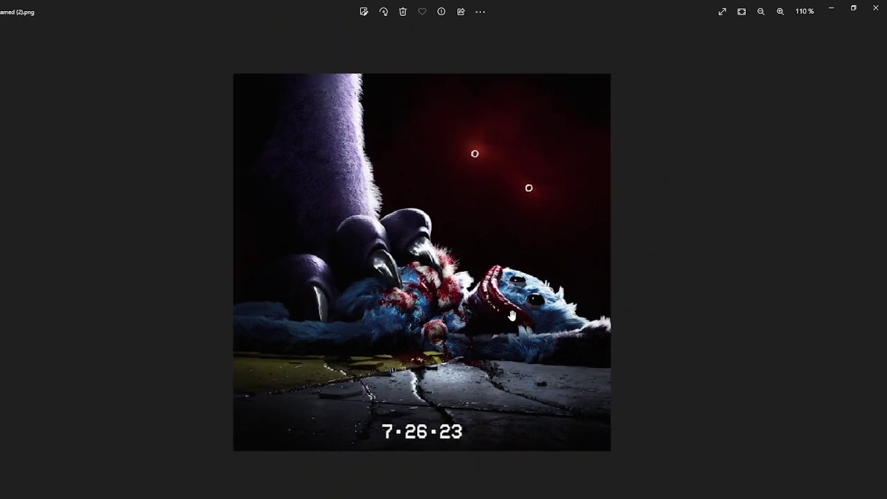
scroll(466, 305, up, 1)
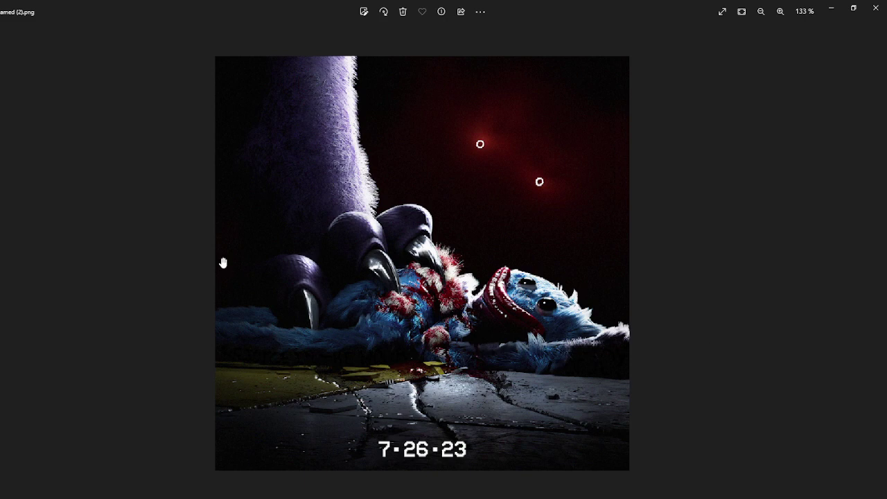